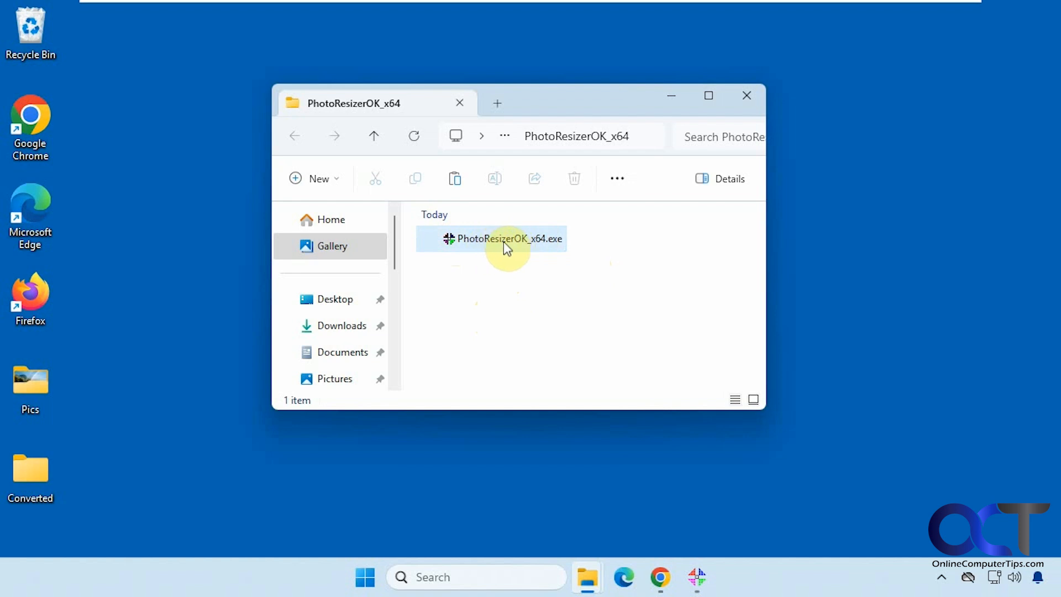
Launch PhotoResizerOK_x64.exe and look over its save format, destination folder and size adjustment choices, keeping the current selections.
{"action": "double_click", "coordinate": [486, 240]}
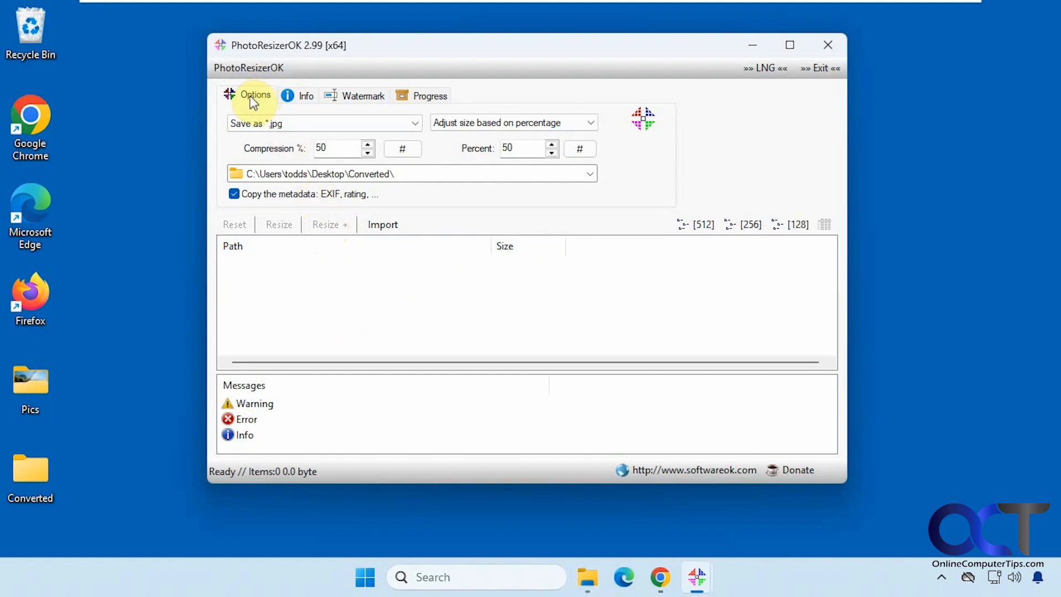
{"action": "left_click", "coordinate": [413, 125]}
{"action": "left_click", "coordinate": [411, 123]}
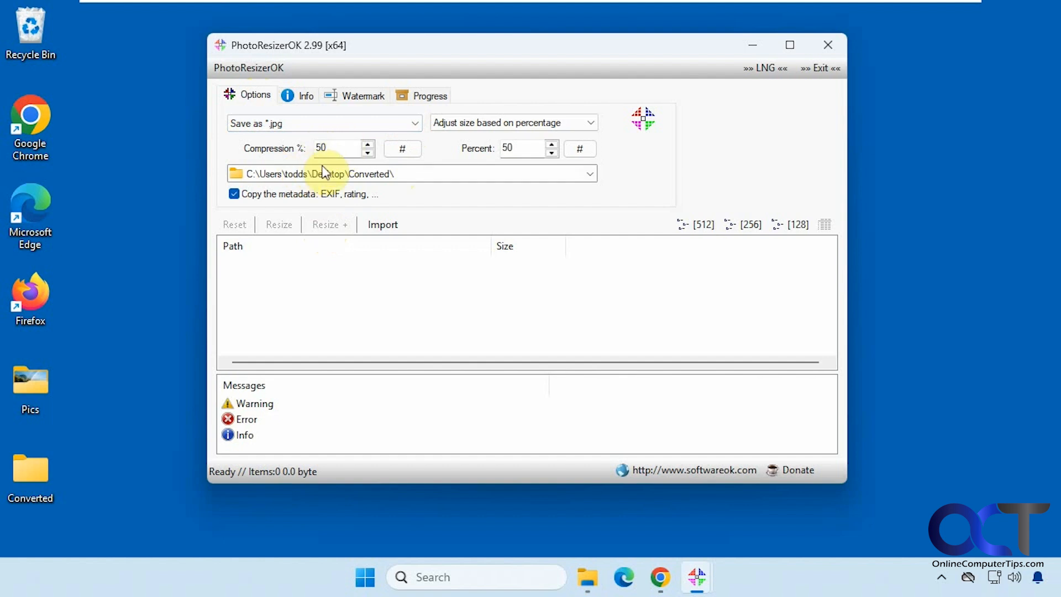
{"action": "left_click", "coordinate": [589, 174]}
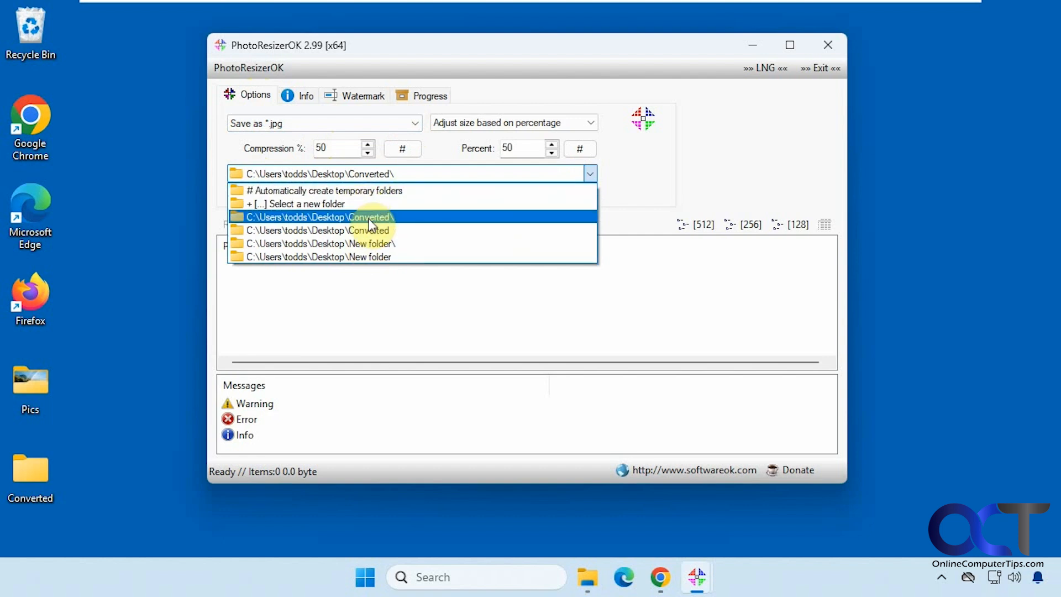
{"action": "left_click", "coordinate": [367, 288]}
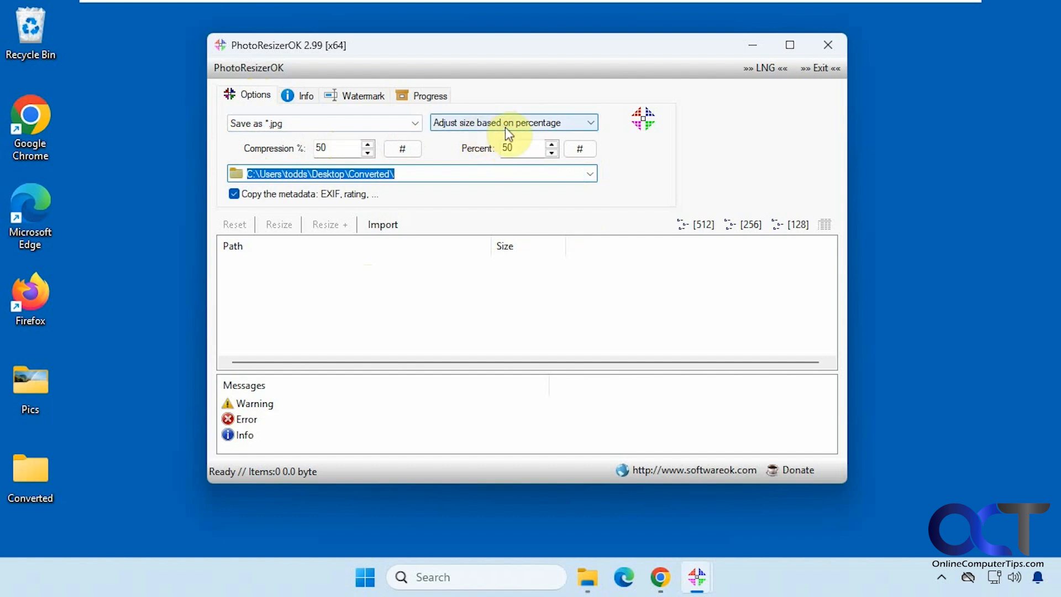
{"action": "left_click", "coordinate": [587, 122]}
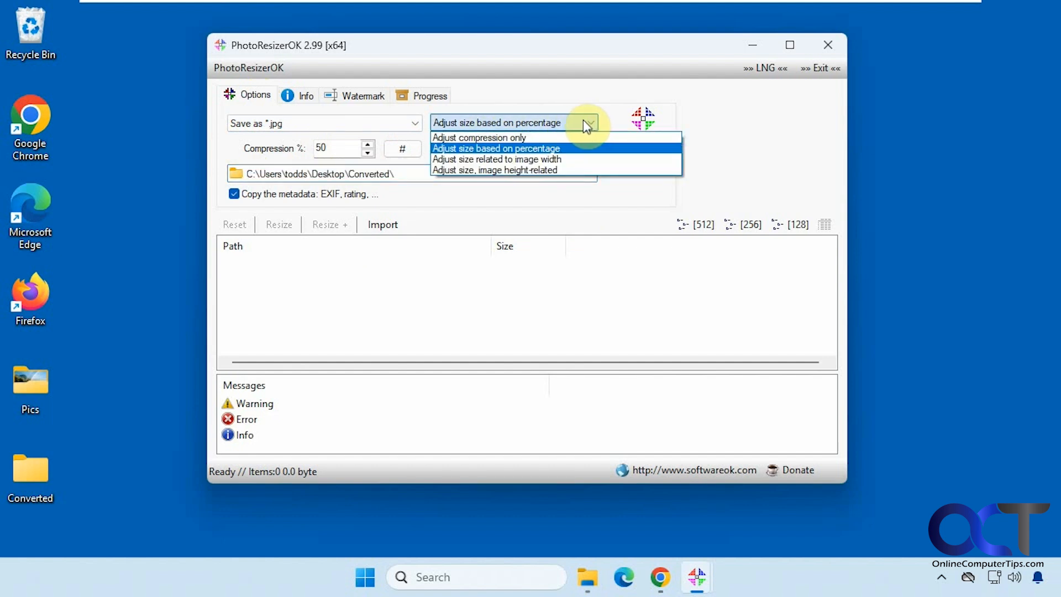
{"action": "left_click", "coordinate": [582, 119]}
Look through the program's info, watermark and progress sections, and return to the resize options.
{"action": "left_click", "coordinate": [305, 95]}
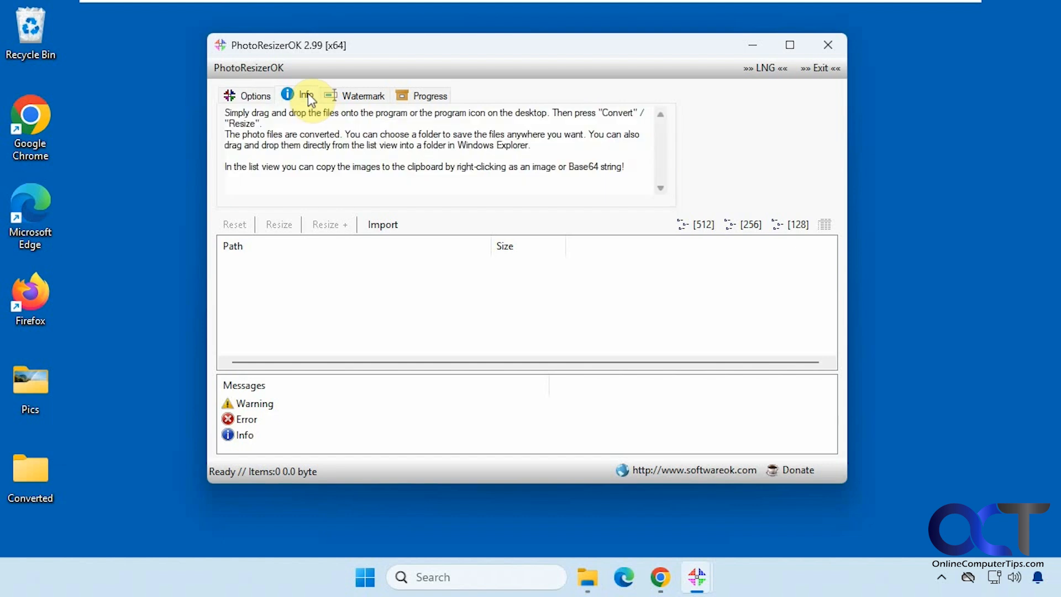
{"action": "left_click", "coordinate": [363, 99]}
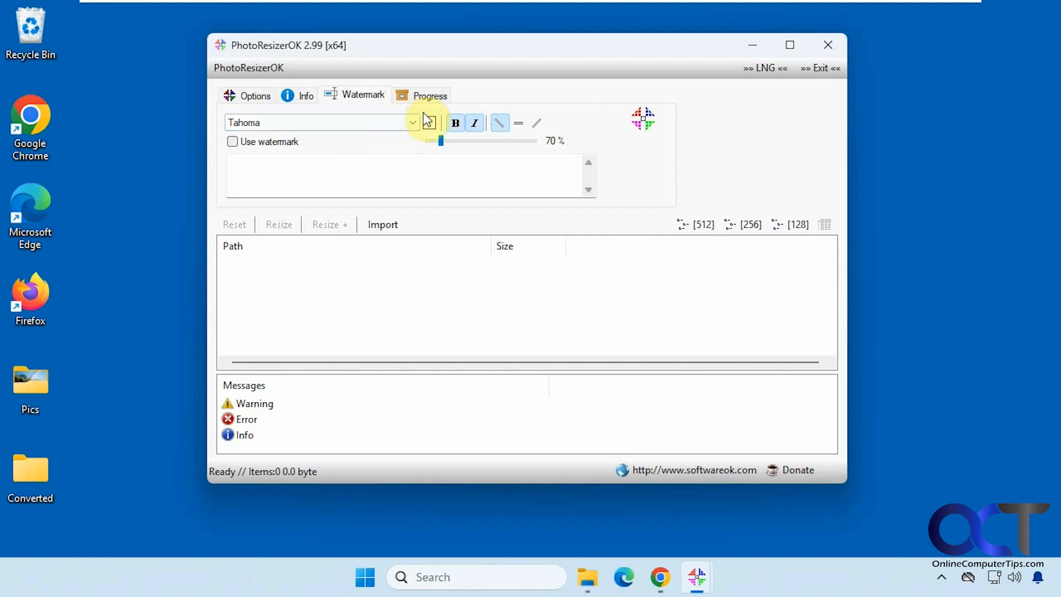
{"action": "left_click", "coordinate": [426, 95]}
{"action": "left_click", "coordinate": [256, 97]}
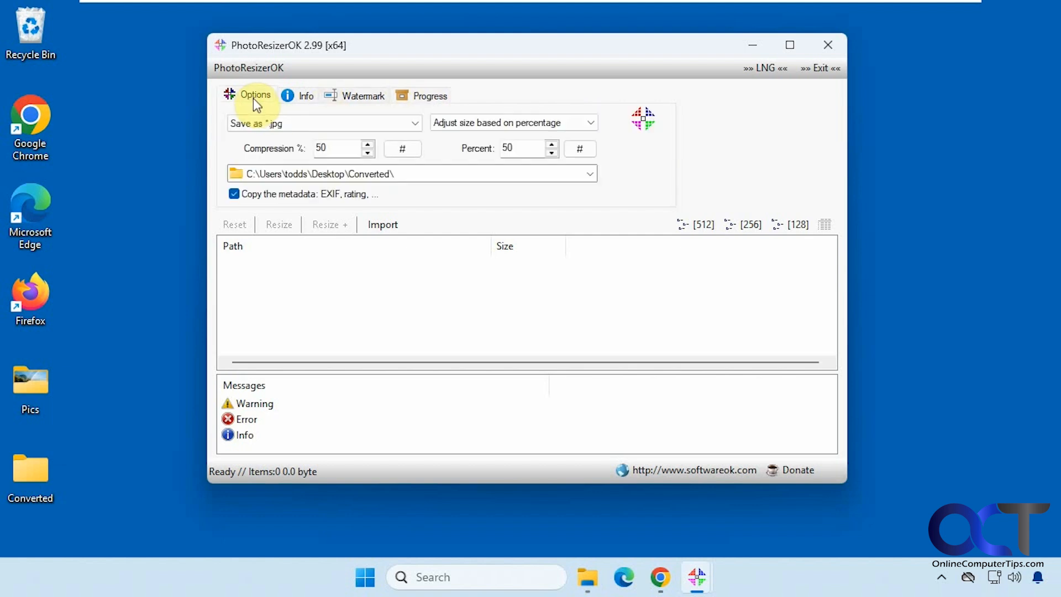
Add all the image files from the desktop Pics folder to the PhotoResizerOK list.
{"action": "mouse_move", "coordinate": [588, 577]}
{"action": "left_click", "coordinate": [553, 533]}
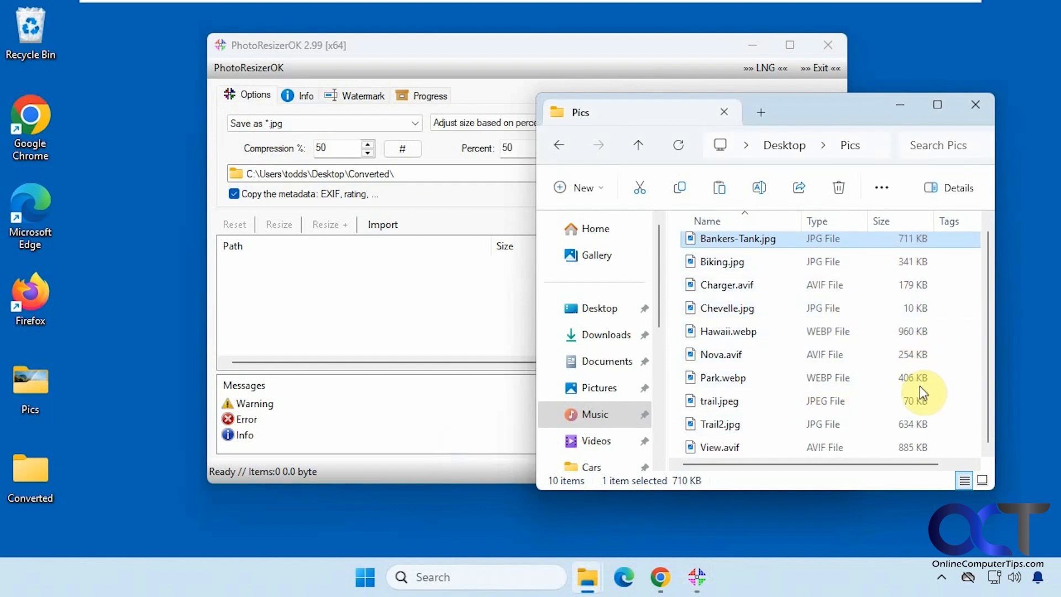
{"action": "key", "text": "ctrl+a"}
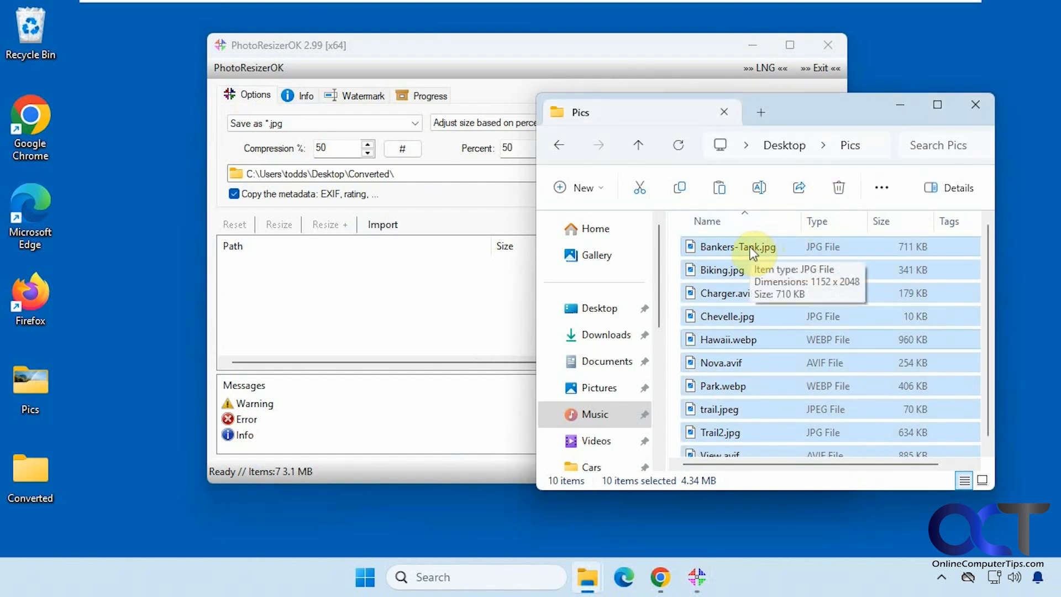
{"action": "left_click_drag", "start_coordinate": [752, 253], "coordinate": [362, 307]}
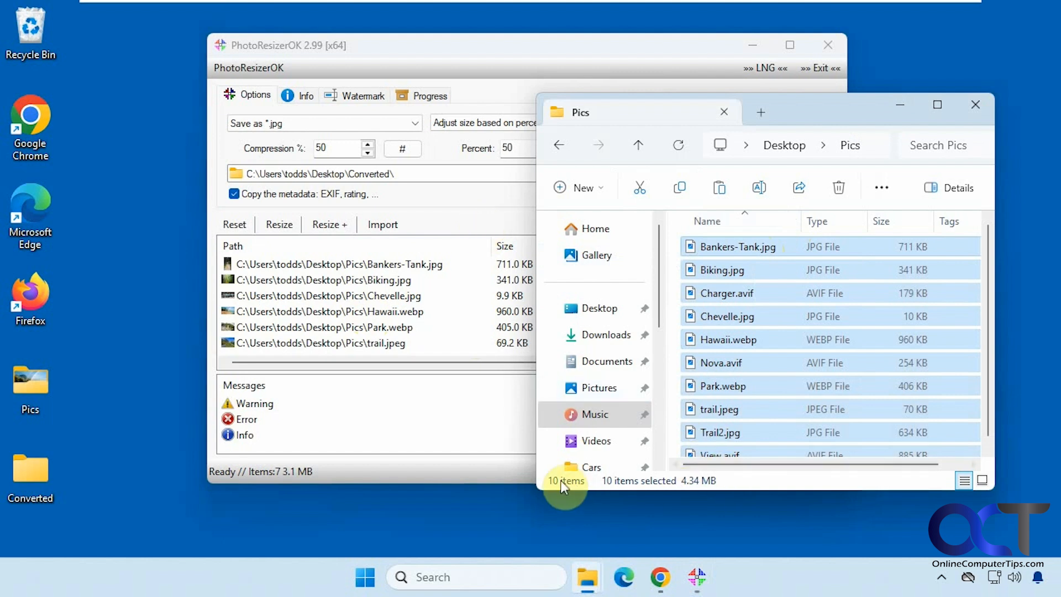
Examine the imported images from Bankers-Tank.jpg to Trail2.jpg, compare the list with the Pics folder, and minimize that folder window.
{"action": "left_click", "coordinate": [374, 332]}
{"action": "left_click", "coordinate": [364, 266]}
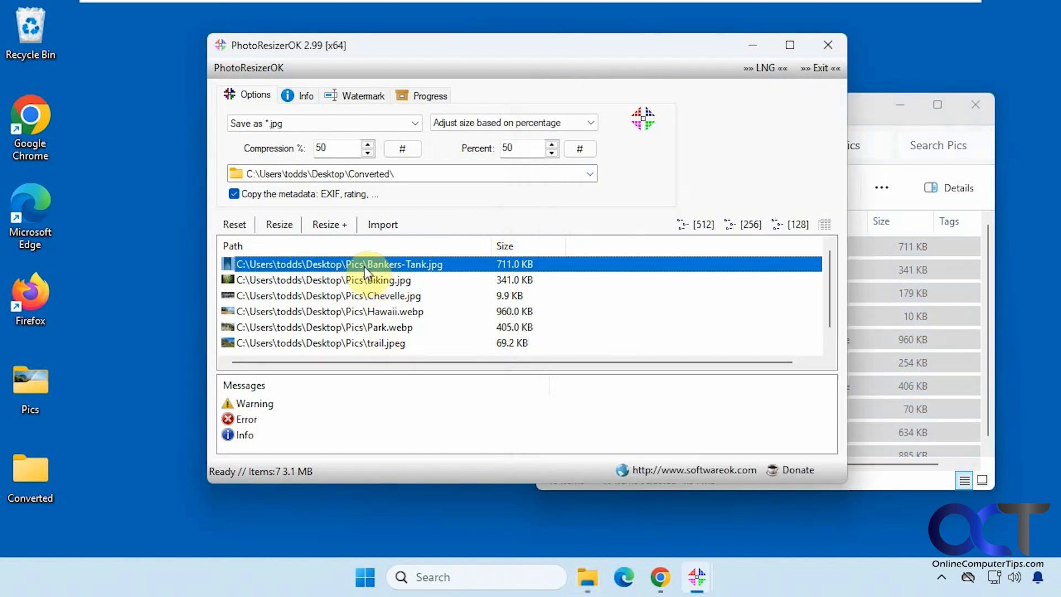
{"action": "key", "text": "Down"}
{"action": "key", "text": "Down"}
{"action": "key", "text": "Down"}
{"action": "key", "text": "Down"}
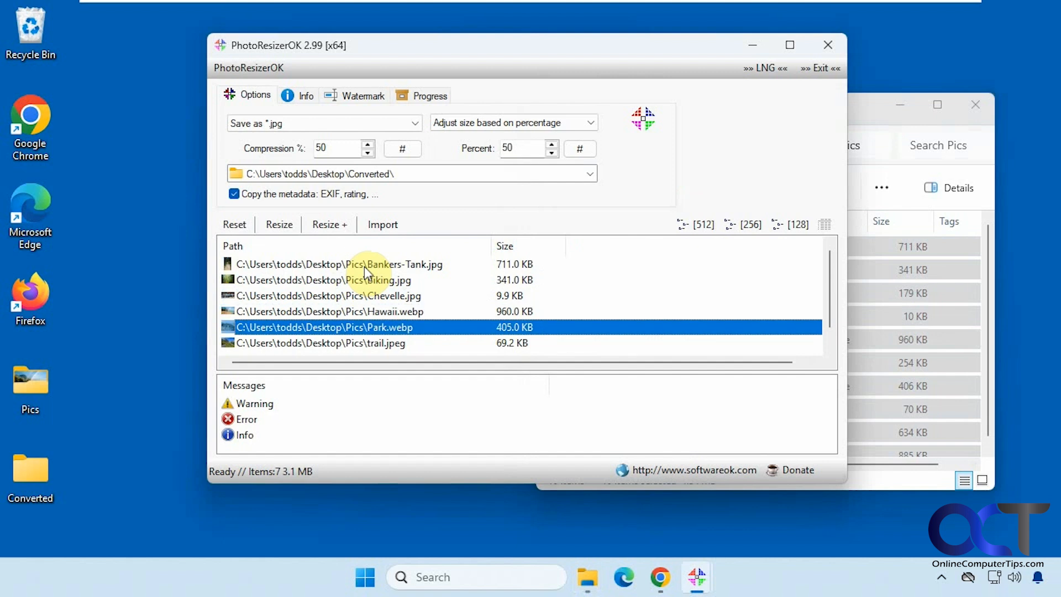
{"action": "key", "text": "Down"}
{"action": "key", "text": "Down"}
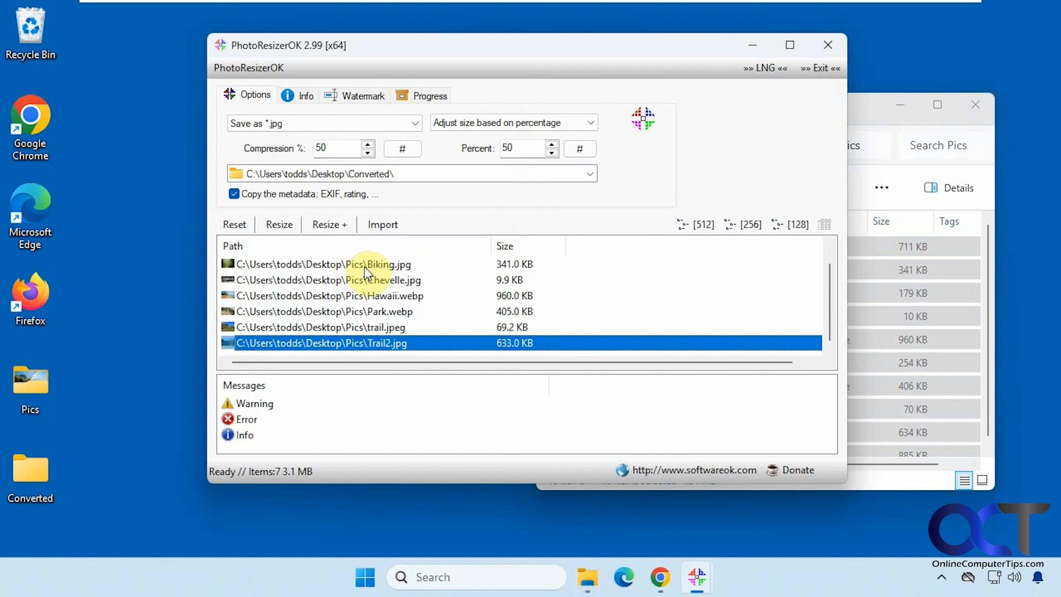
{"action": "left_click", "coordinate": [867, 118]}
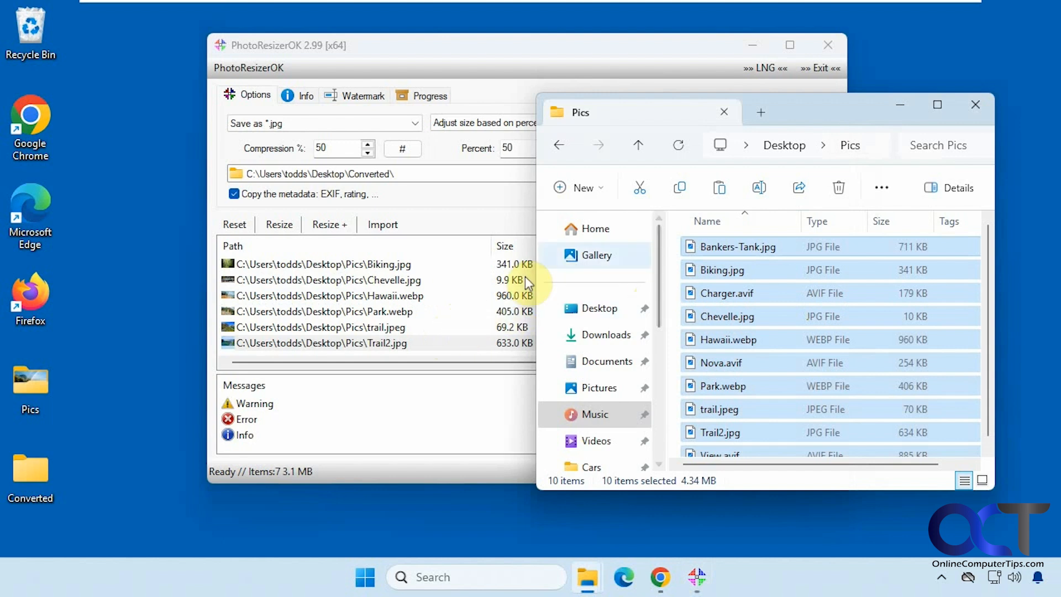
{"action": "left_click", "coordinate": [896, 109]}
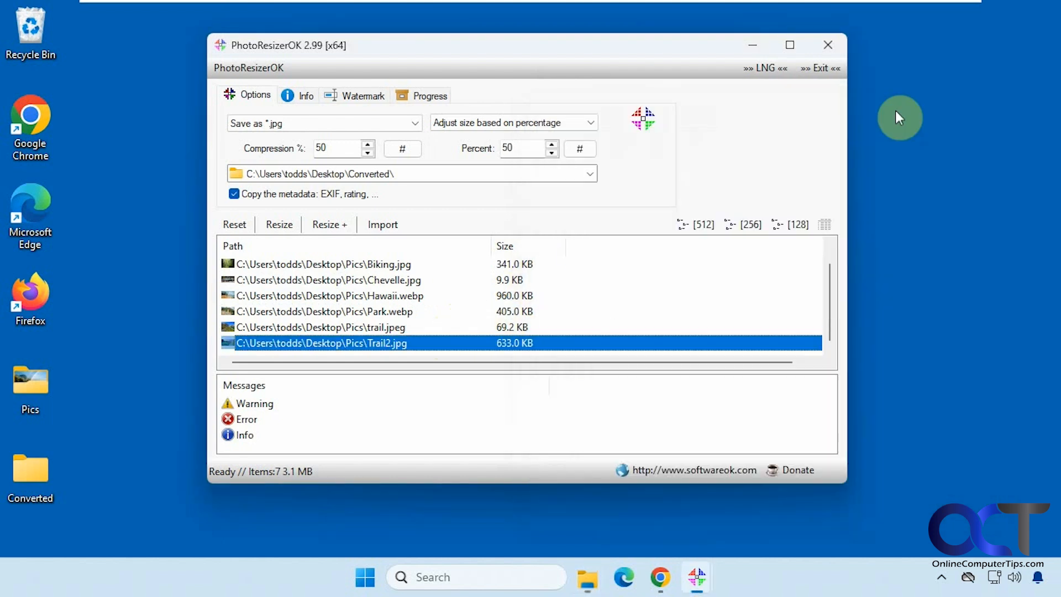
Check the available post-resize actions, and resize the imported images without any of them.
{"action": "left_click", "coordinate": [330, 224]}
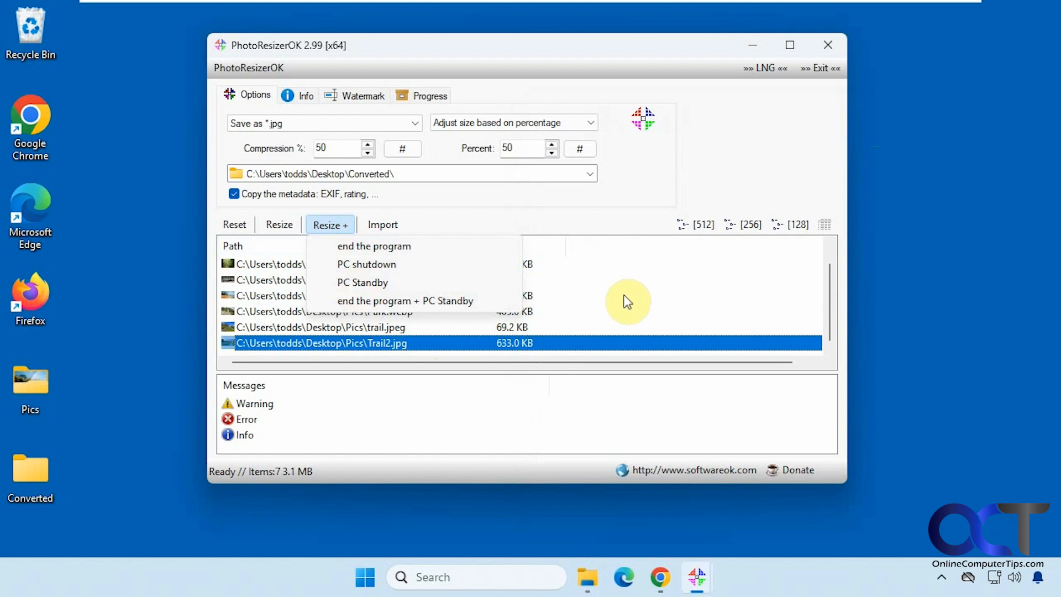
{"action": "left_click", "coordinate": [478, 227]}
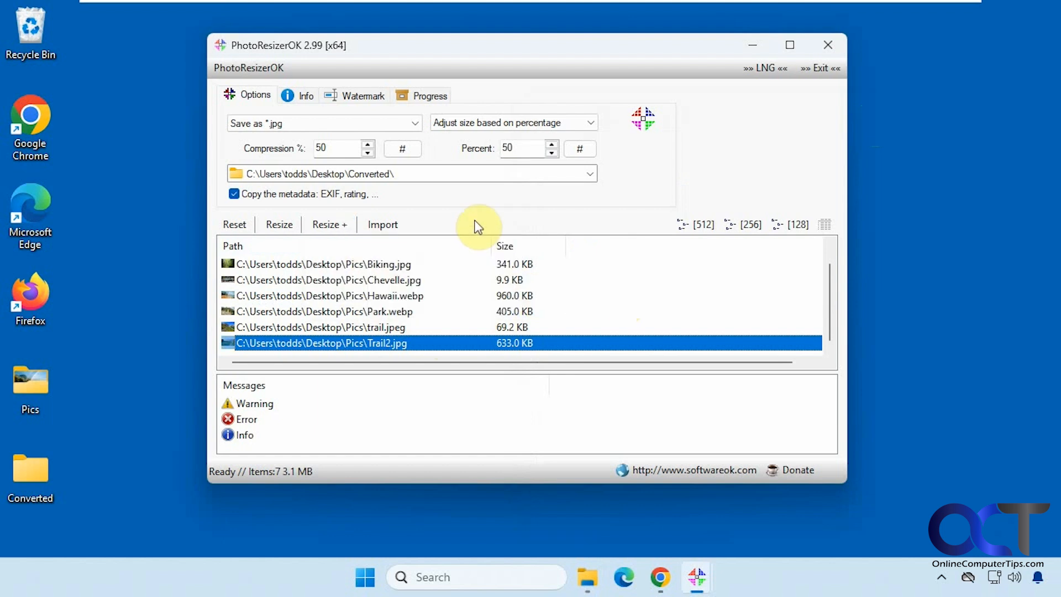
{"action": "left_click", "coordinate": [287, 228]}
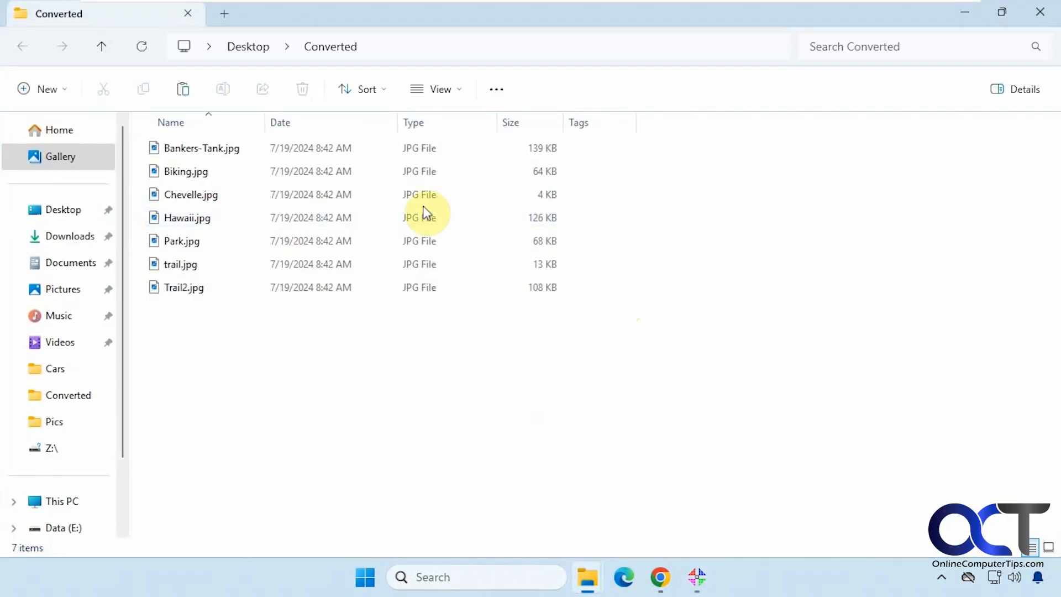
Show the Converted and Pics folder windows side by side and hide the Date column in the Converted folder.
{"action": "left_click", "coordinate": [1001, 20]}
{"action": "mouse_move", "coordinate": [590, 589]}
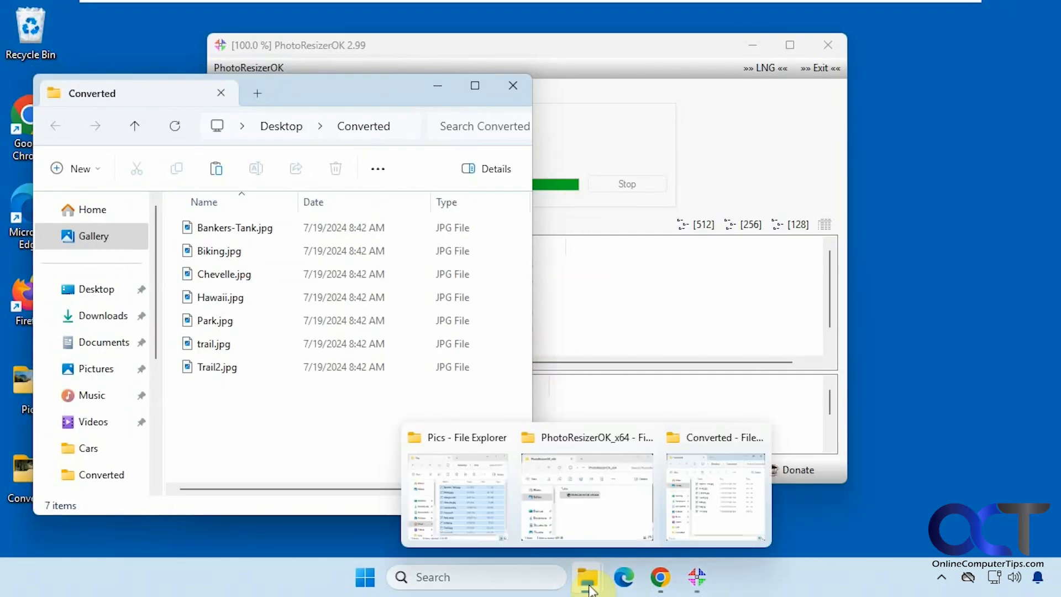
{"action": "left_click", "coordinate": [475, 502]}
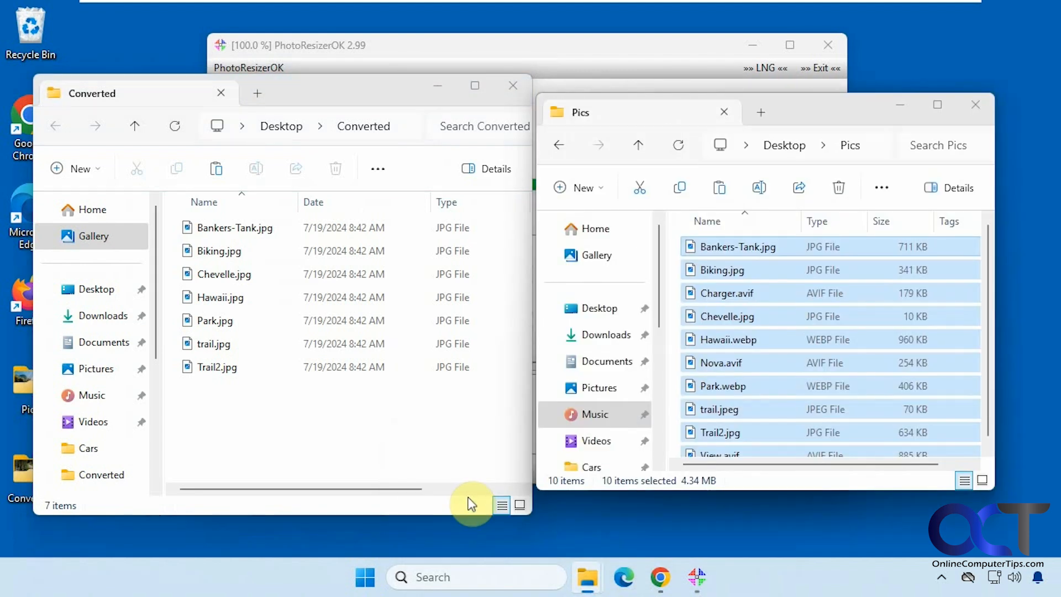
{"action": "left_click", "coordinate": [785, 258]}
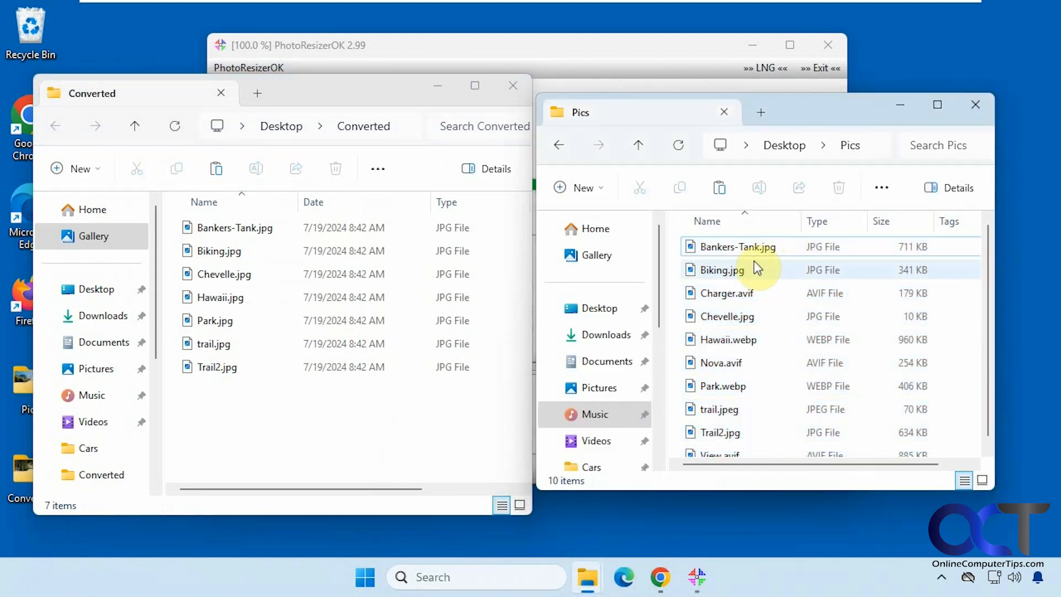
{"action": "right_click", "coordinate": [409, 203]}
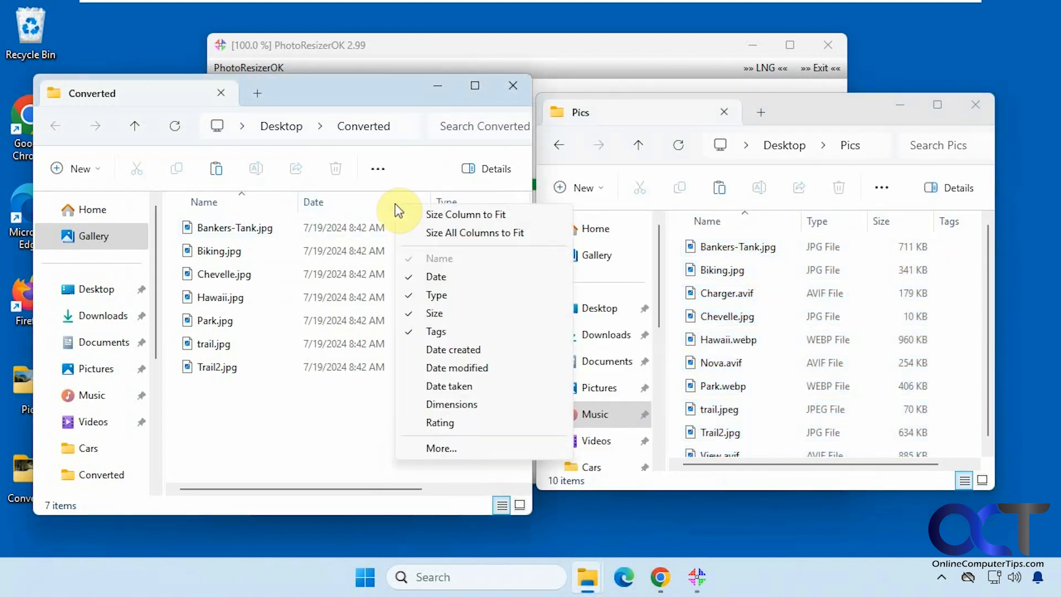
{"action": "left_click", "coordinate": [410, 276]}
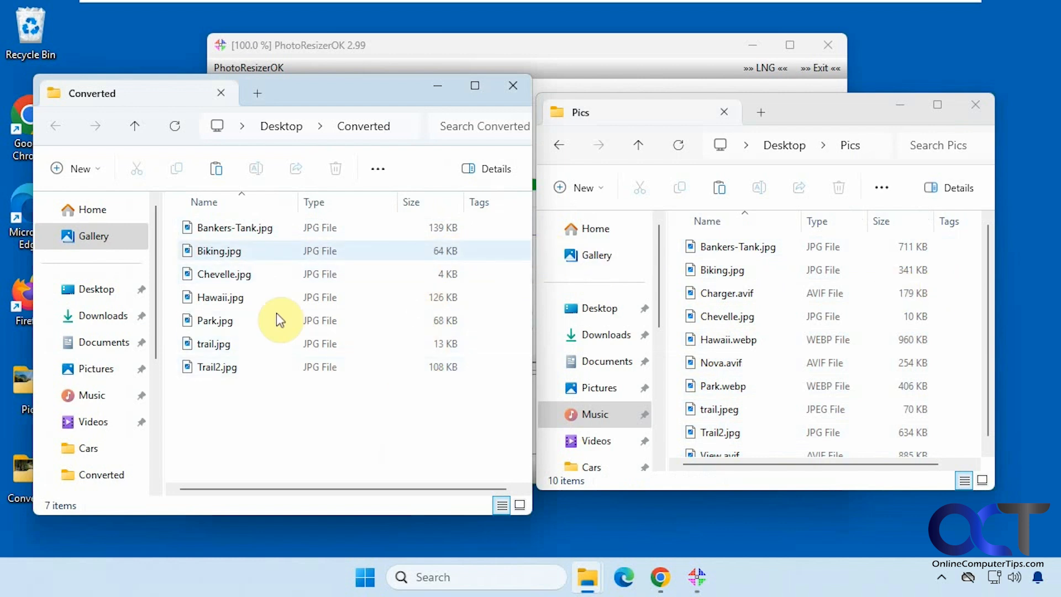
Open the original Bankers-Tank.jpg from Pics and the resized copy from Converted, each in a maximized photo viewer window.
{"action": "double_click", "coordinate": [720, 248]}
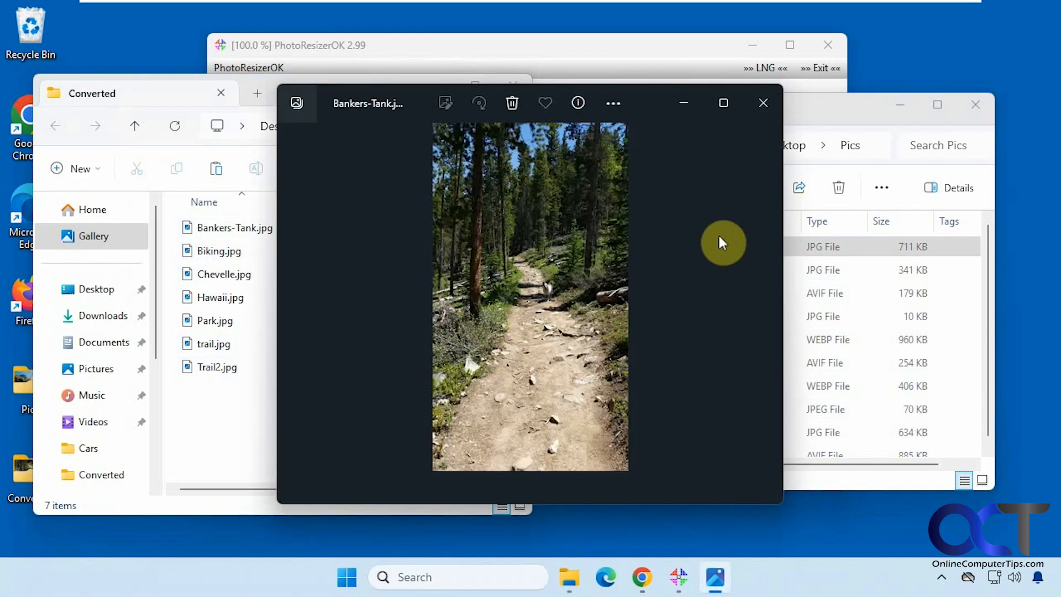
{"action": "left_click", "coordinate": [723, 102]}
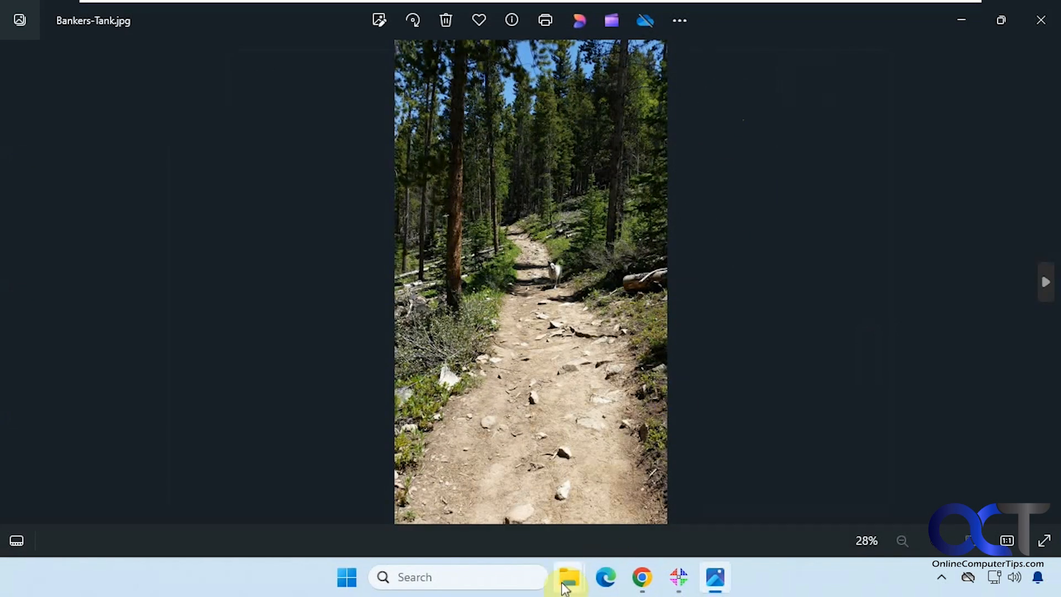
{"action": "mouse_move", "coordinate": [558, 579]}
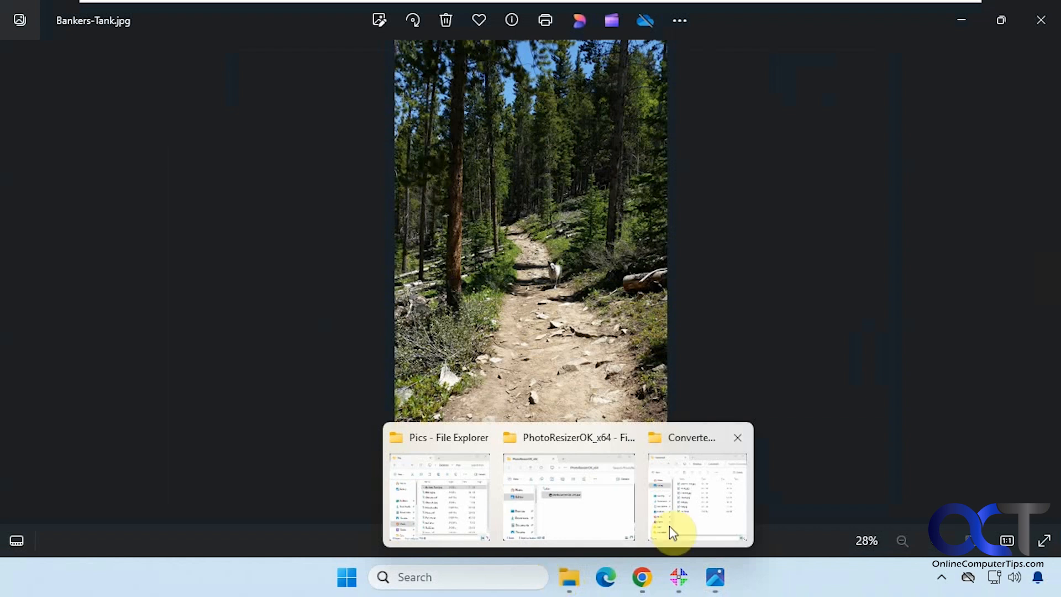
{"action": "left_click", "coordinate": [685, 509]}
{"action": "double_click", "coordinate": [271, 230]}
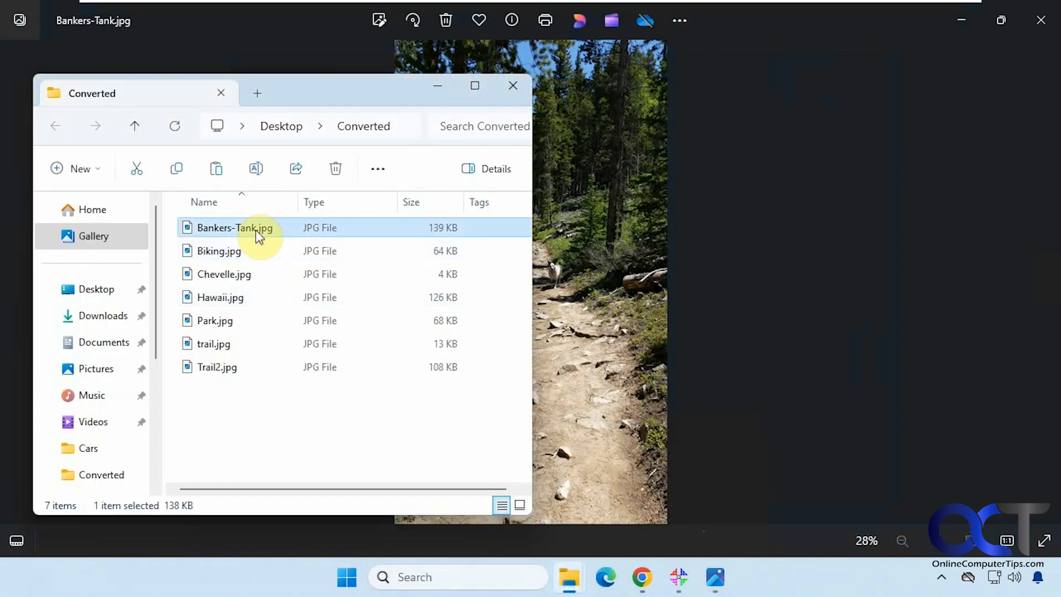
{"action": "left_click", "coordinate": [735, 126]}
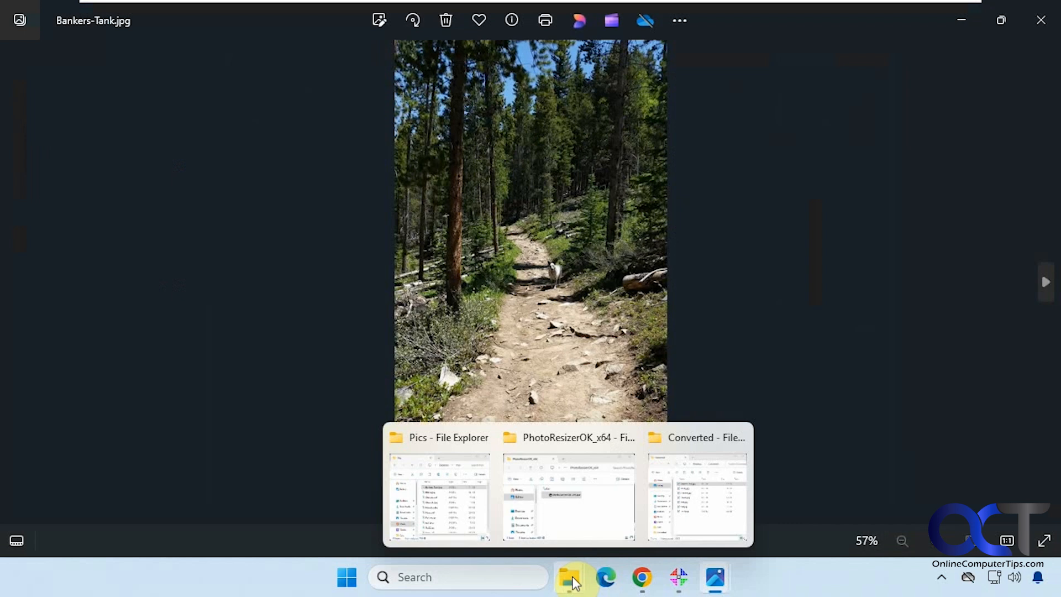
Switch between the original and resized Bankers-Tank.jpg to compare their image quality and zoom percentage.
{"action": "mouse_move", "coordinate": [711, 585]}
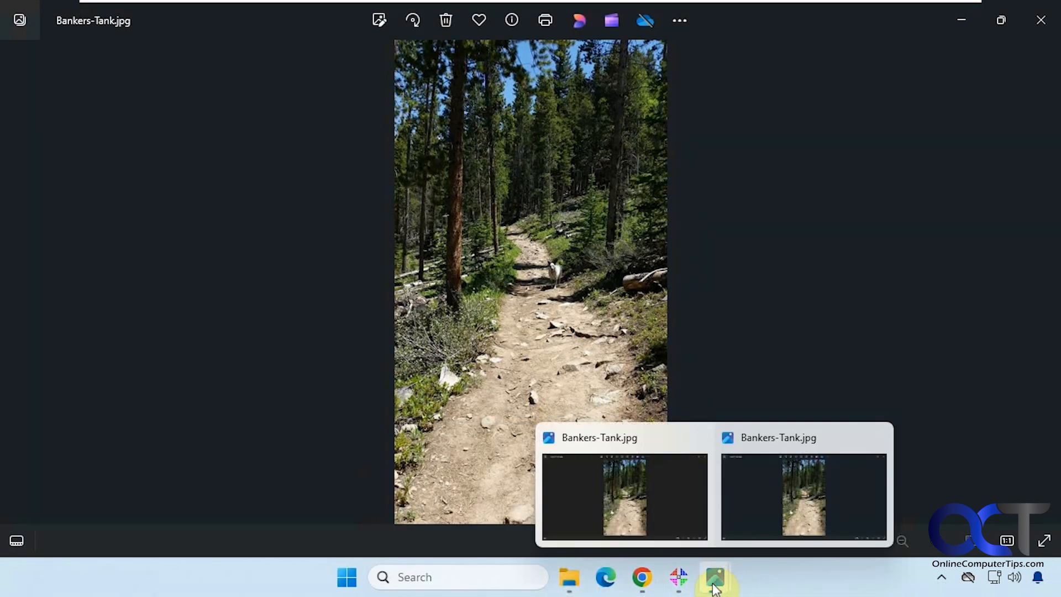
{"action": "left_click", "coordinate": [658, 503]}
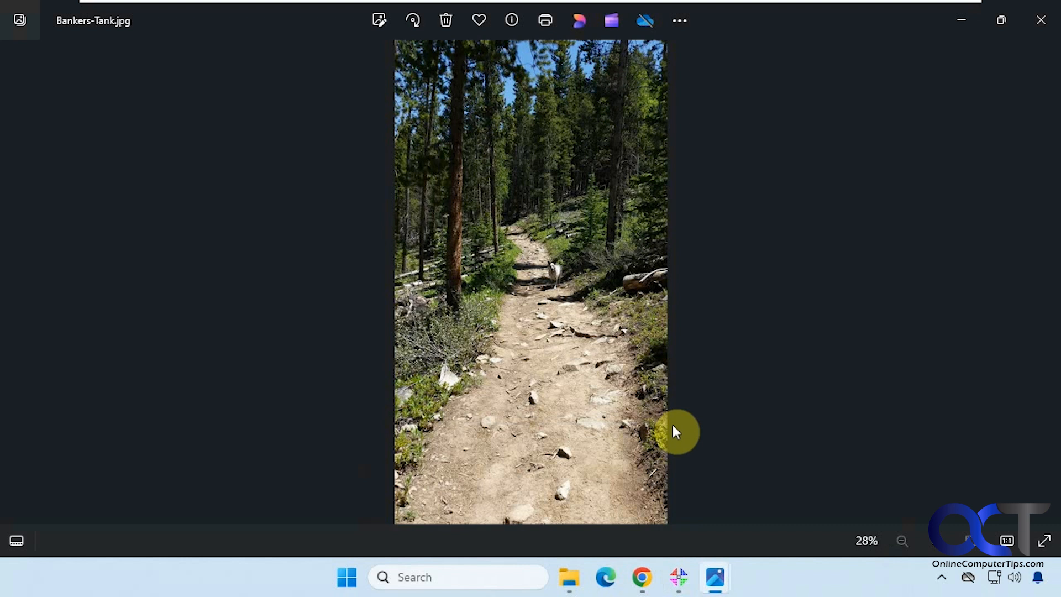
{"action": "mouse_move", "coordinate": [715, 577]}
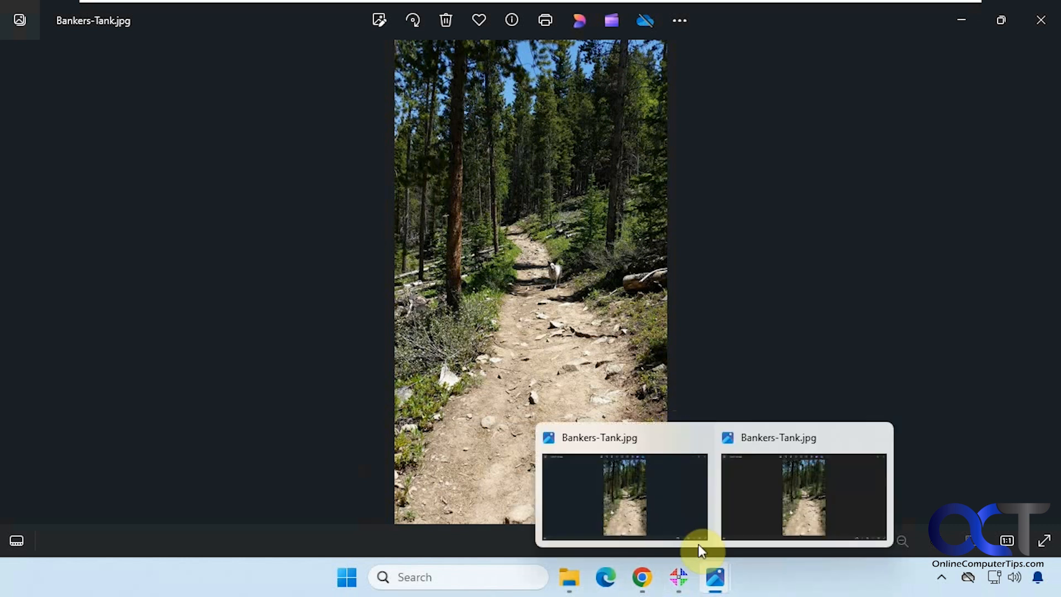
{"action": "left_click", "coordinate": [784, 495]}
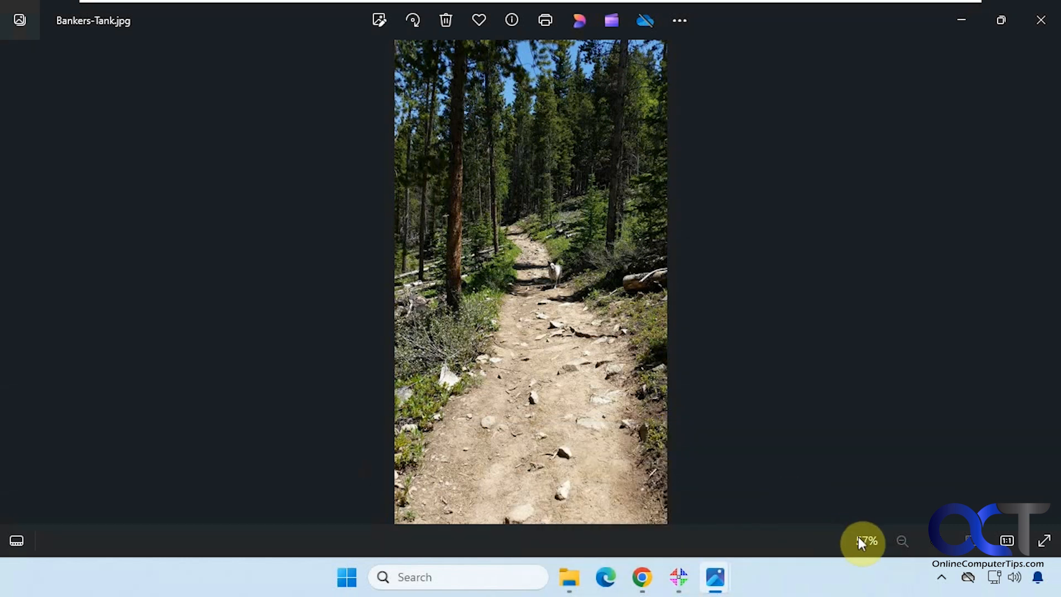
{"action": "mouse_move", "coordinate": [717, 575]}
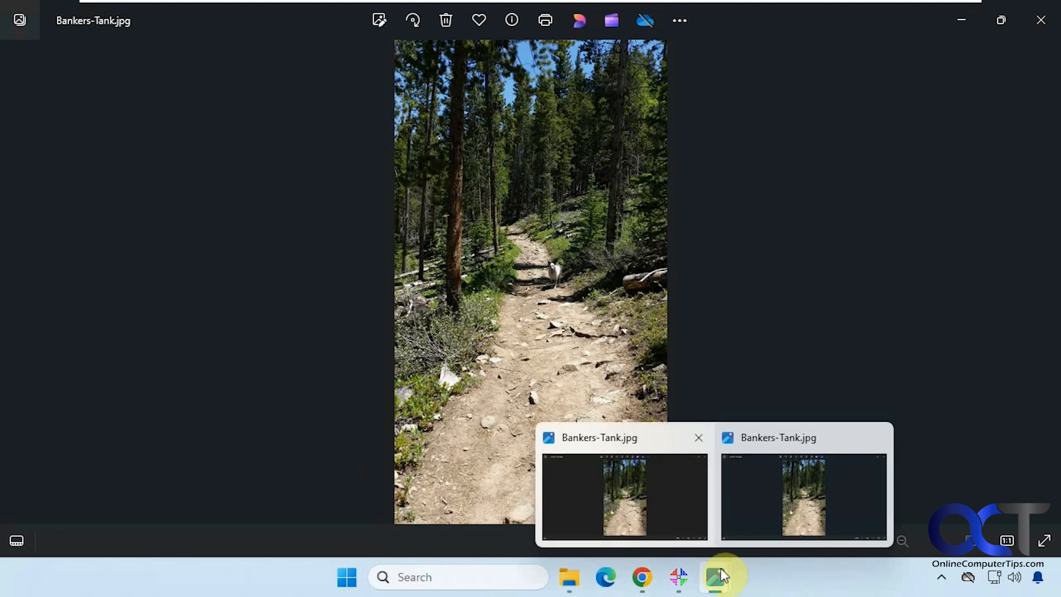
{"action": "left_click", "coordinate": [669, 523]}
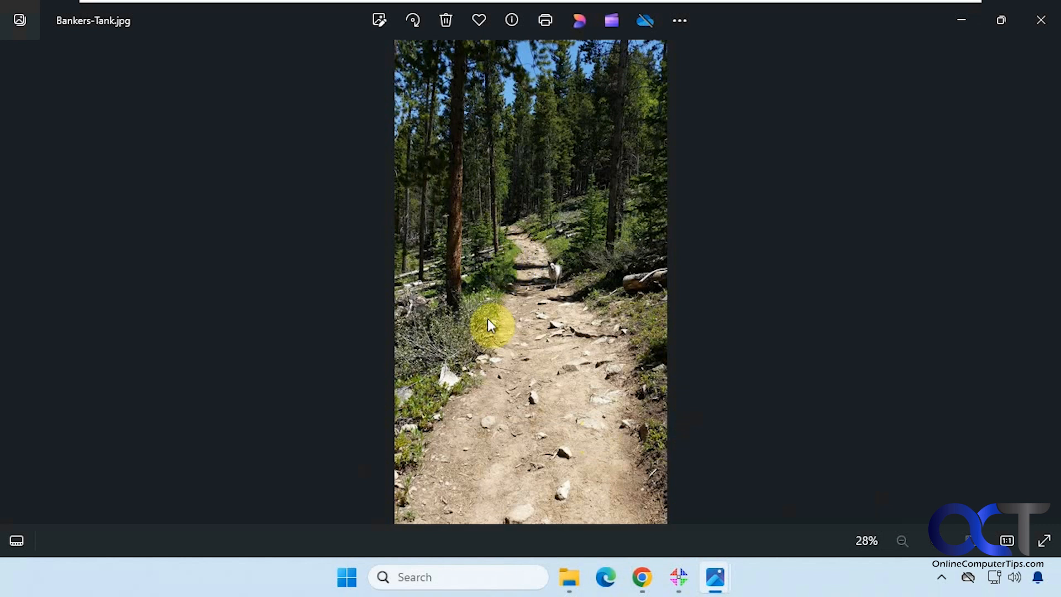
Close the photo viewer, delete all the resized images from the Converted folder, and minimize that folder's window.
{"action": "left_click", "coordinate": [1041, 22]}
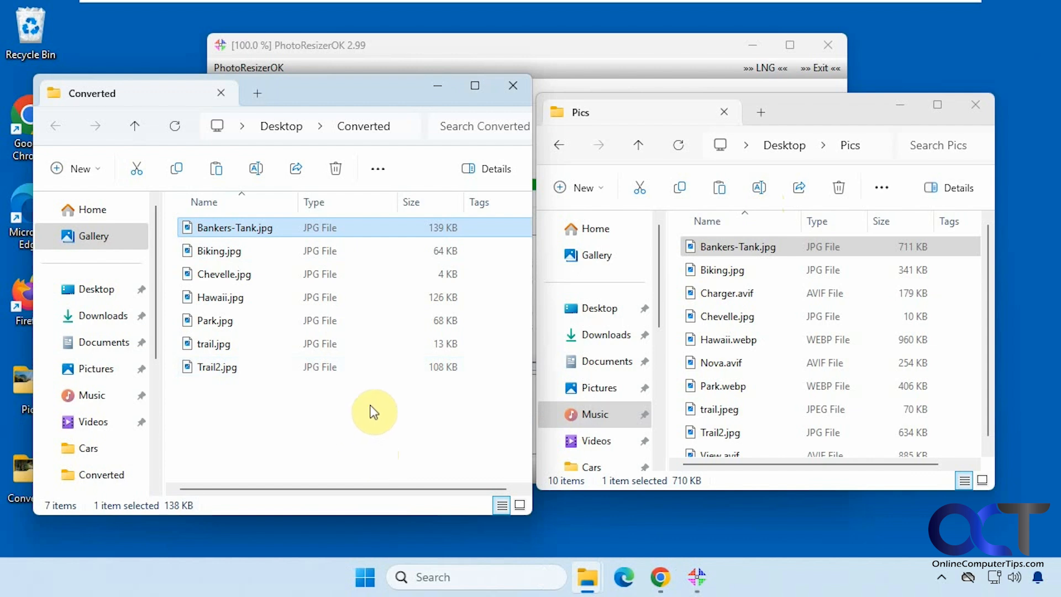
{"action": "left_click_drag", "start_coordinate": [372, 420], "coordinate": [201, 221]}
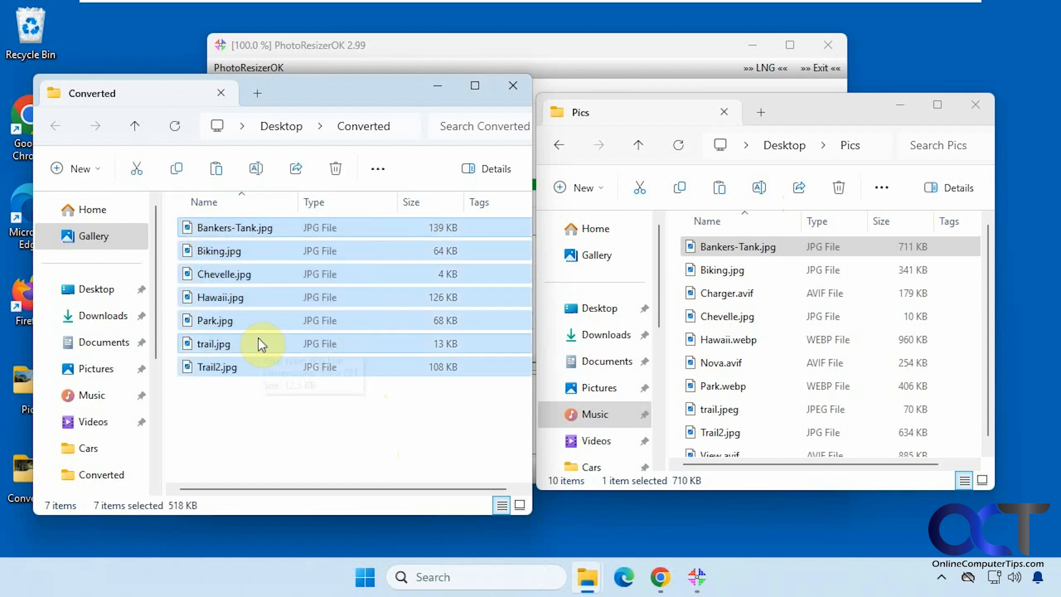
{"action": "key", "text": "Delete"}
{"action": "left_click", "coordinate": [444, 95]}
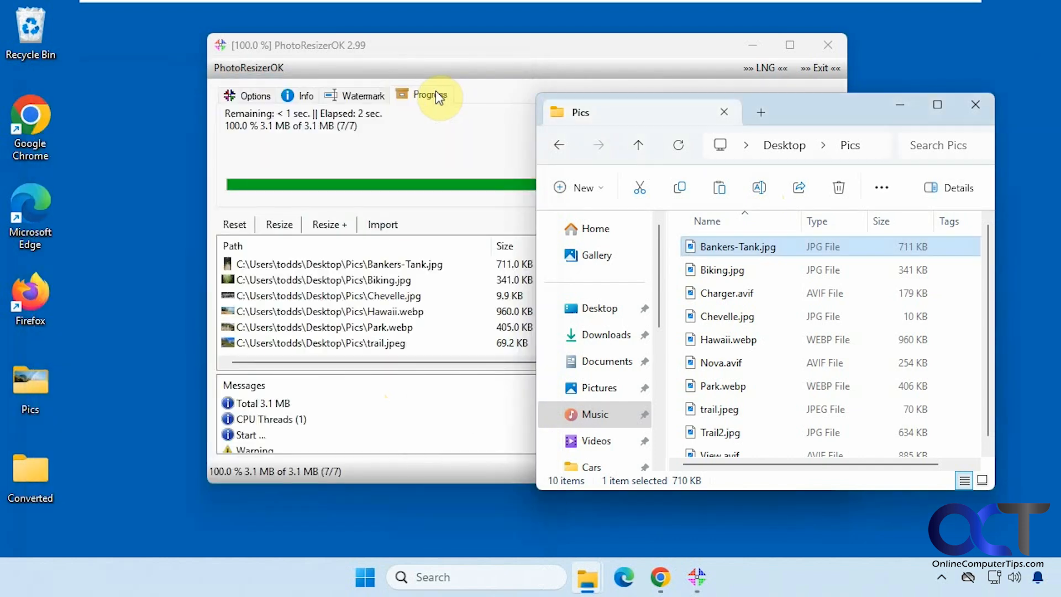
Enable the watermark in PhotoResizerOK with the text "My Pictures!" and resize the imported images again.
{"action": "left_click", "coordinate": [359, 95]}
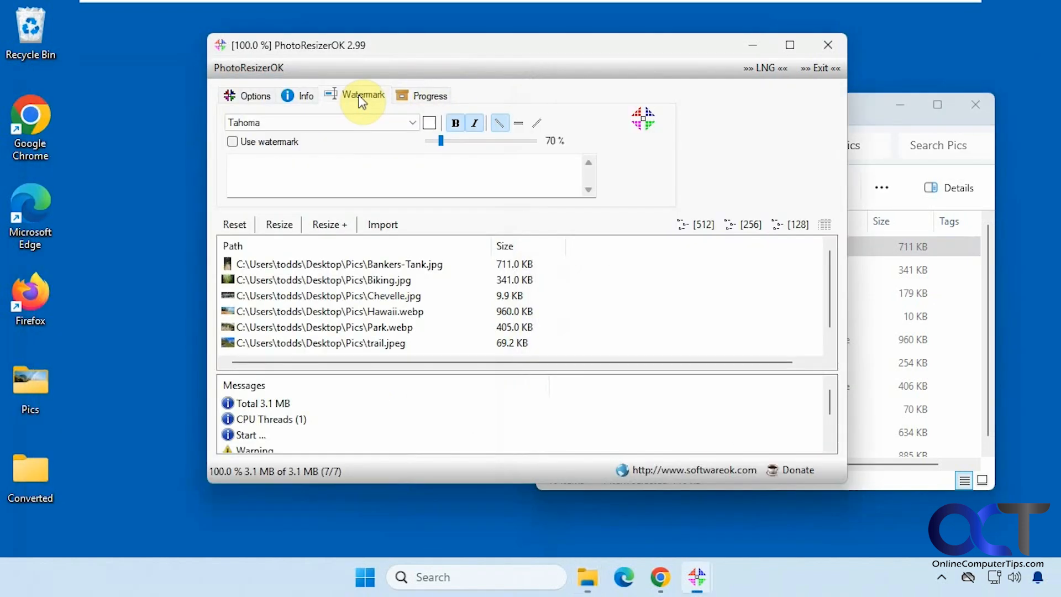
{"action": "left_click", "coordinate": [275, 142]}
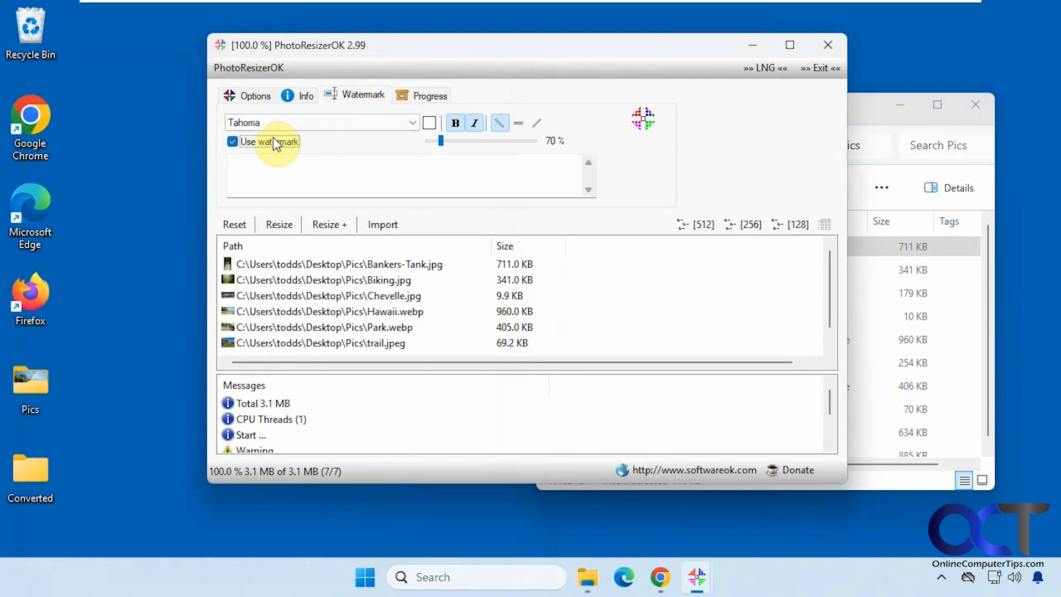
{"action": "left_click", "coordinate": [411, 122]}
{"action": "left_click", "coordinate": [411, 122]}
{"action": "left_click", "coordinate": [346, 155]}
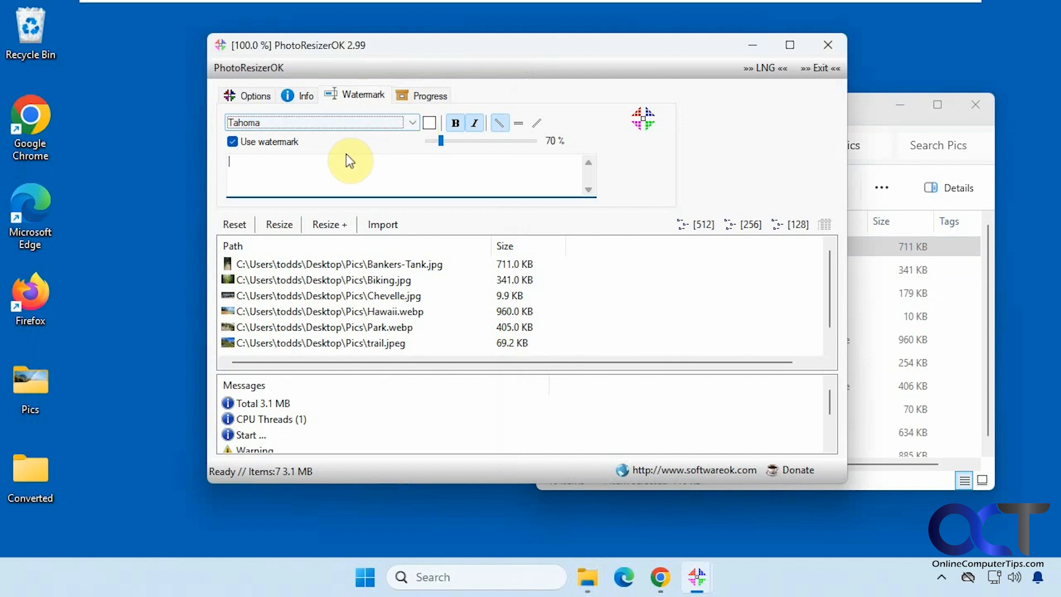
{"action": "type", "text": "My Pi"}
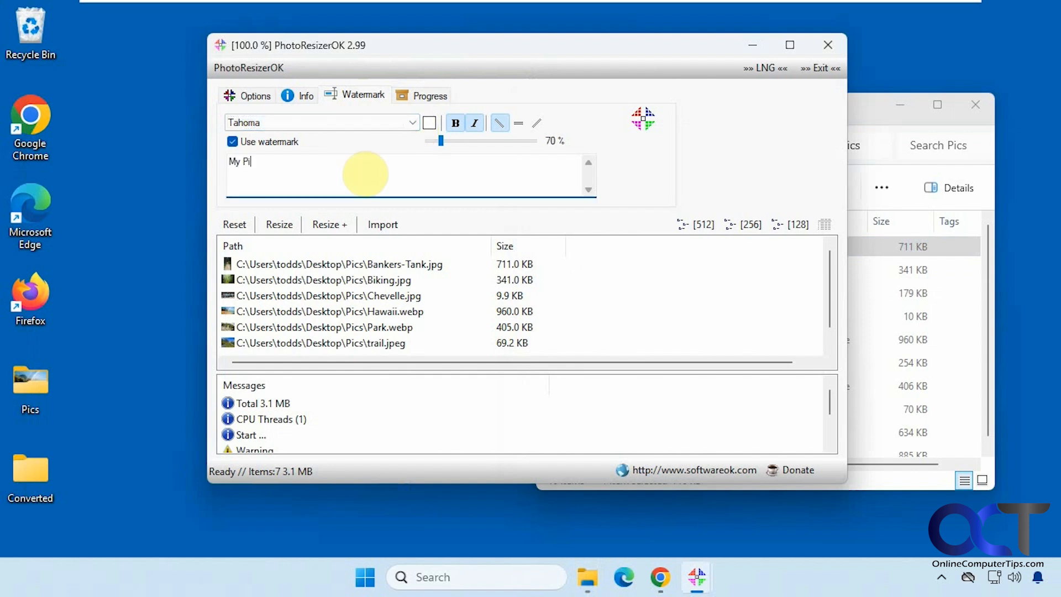
{"action": "type", "text": "ctures!"}
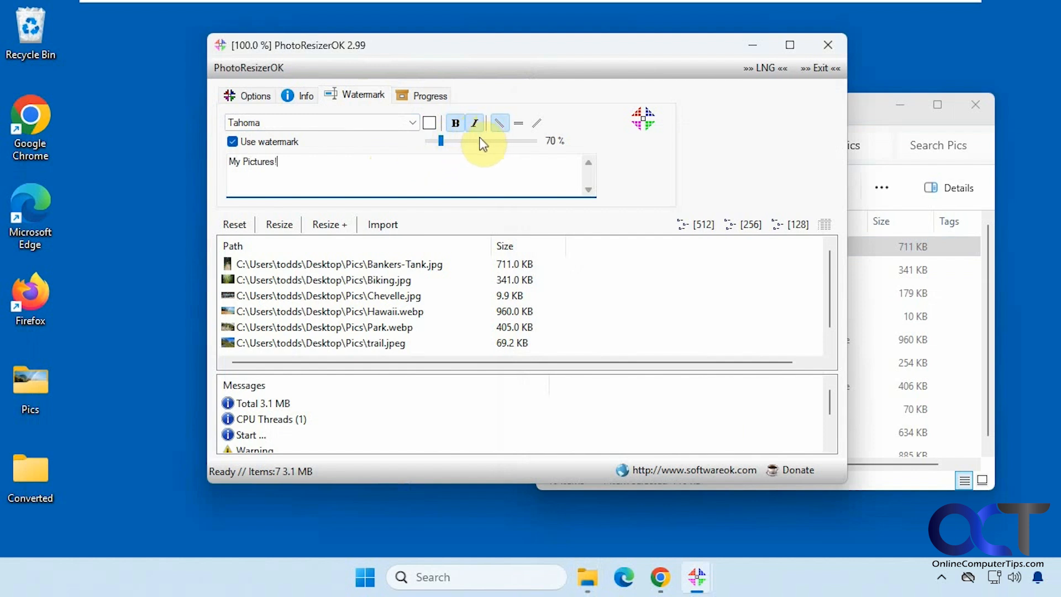
{"action": "left_click", "coordinate": [280, 223]}
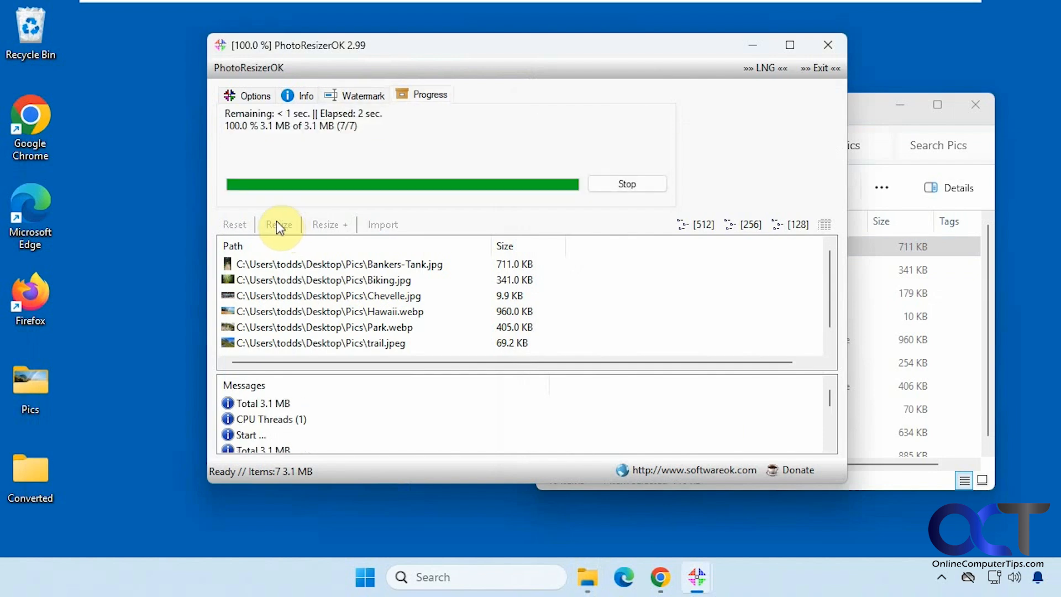
{"action": "left_click", "coordinate": [276, 221]}
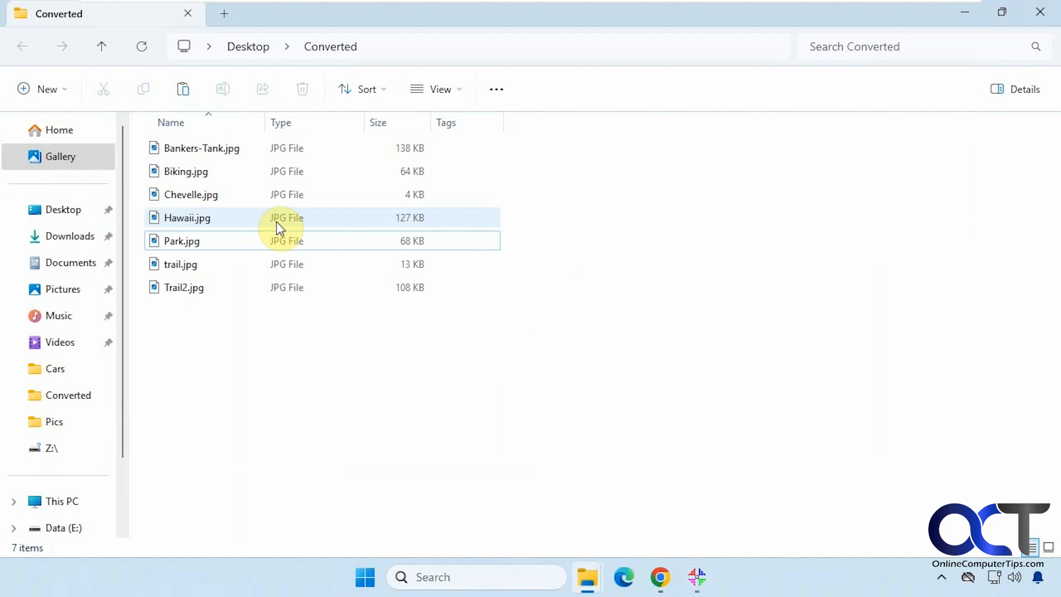
Inspect the watermark on the resized Bankers-Tank.jpg from Converted in a maximized photo viewer, and put both windows away.
{"action": "double_click", "coordinate": [203, 150]}
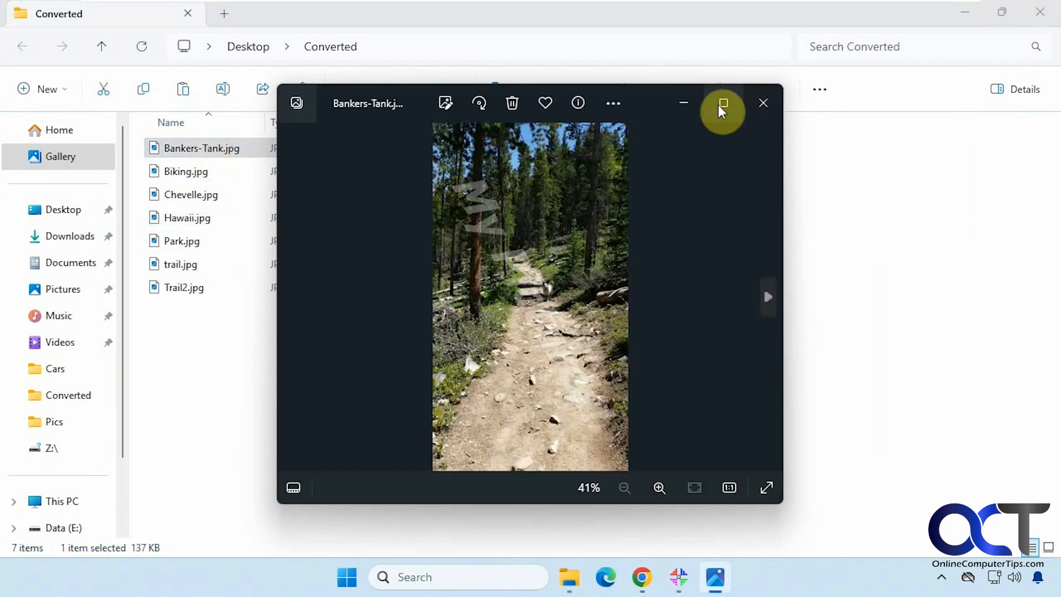
{"action": "left_click", "coordinate": [721, 105]}
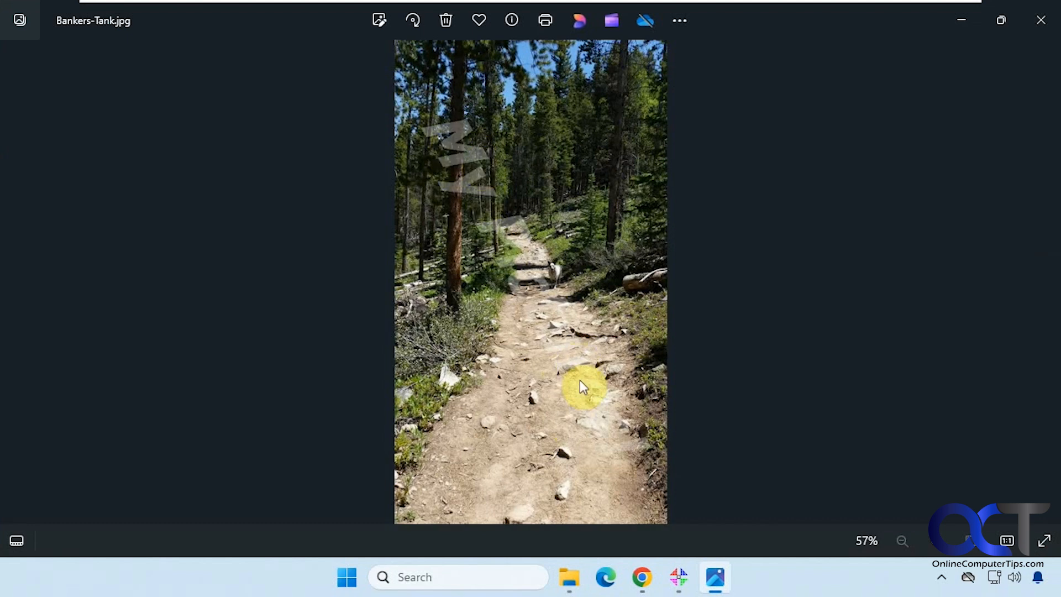
{"action": "left_click", "coordinate": [1040, 20]}
{"action": "left_click", "coordinate": [968, 14]}
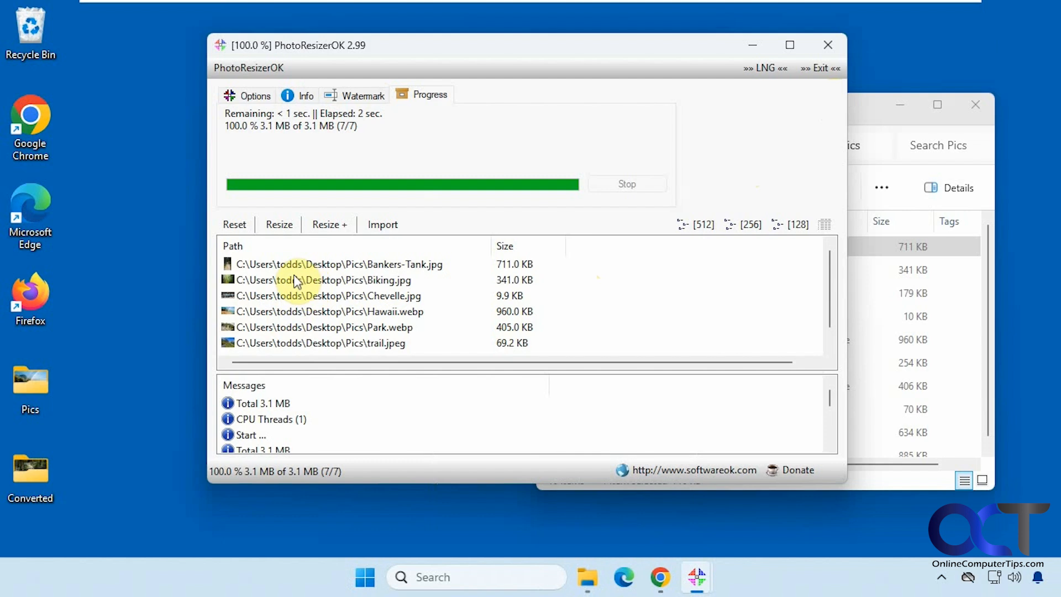
Show the output format and size adjustment options in PhotoResizerOK.
{"action": "left_click", "coordinate": [247, 93]}
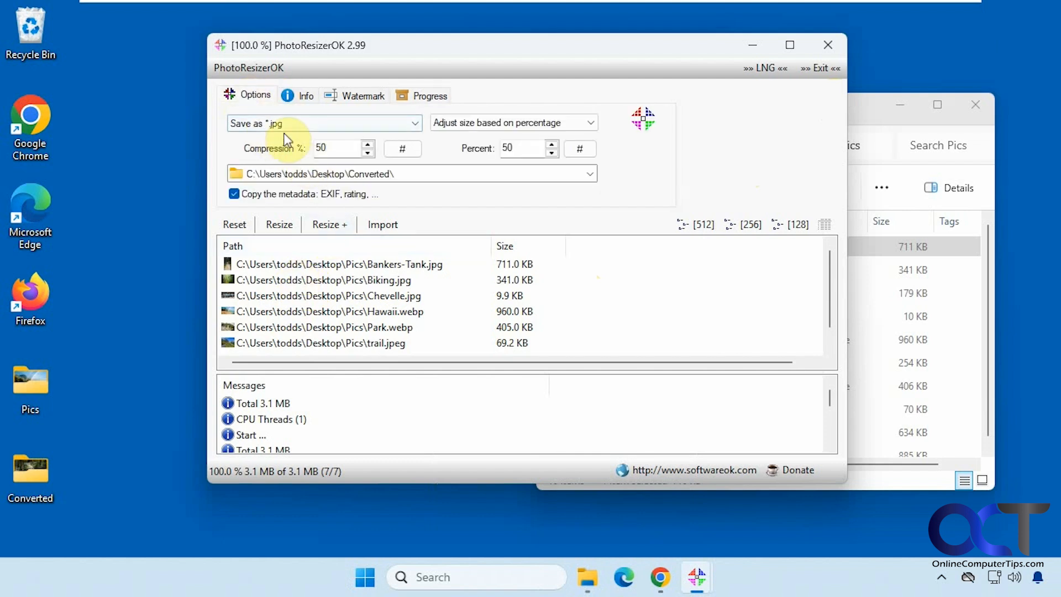